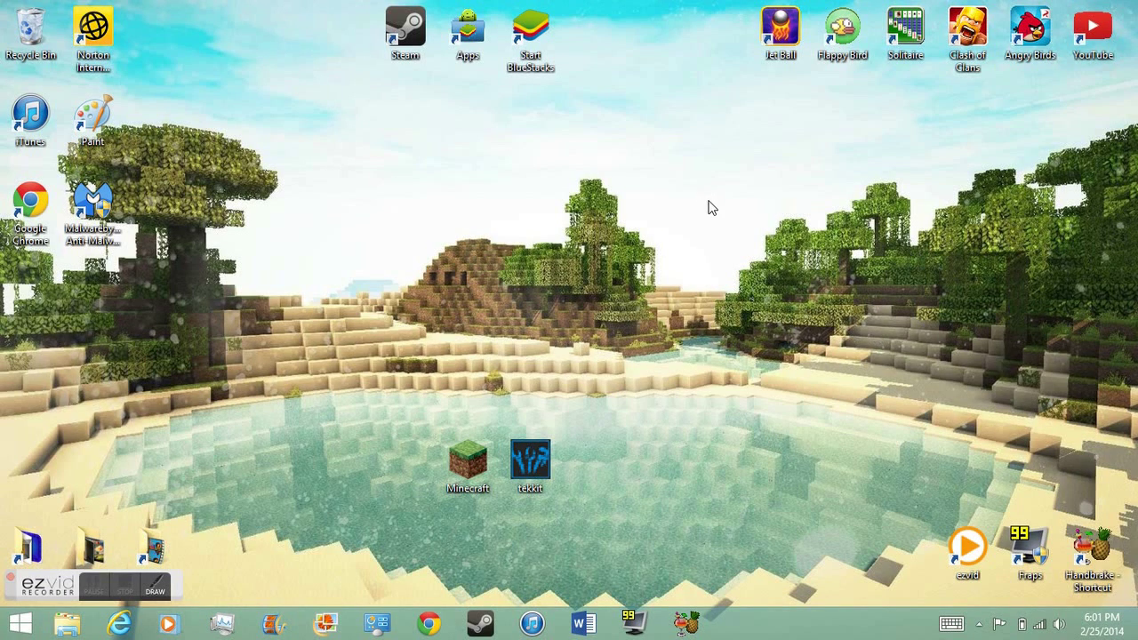
mouse_move(534, 36)
left_mouse_down()
mouse_move(554, 127)
mouse_move(627, 100)
mouse_move(550, 51)
left_mouse_up()
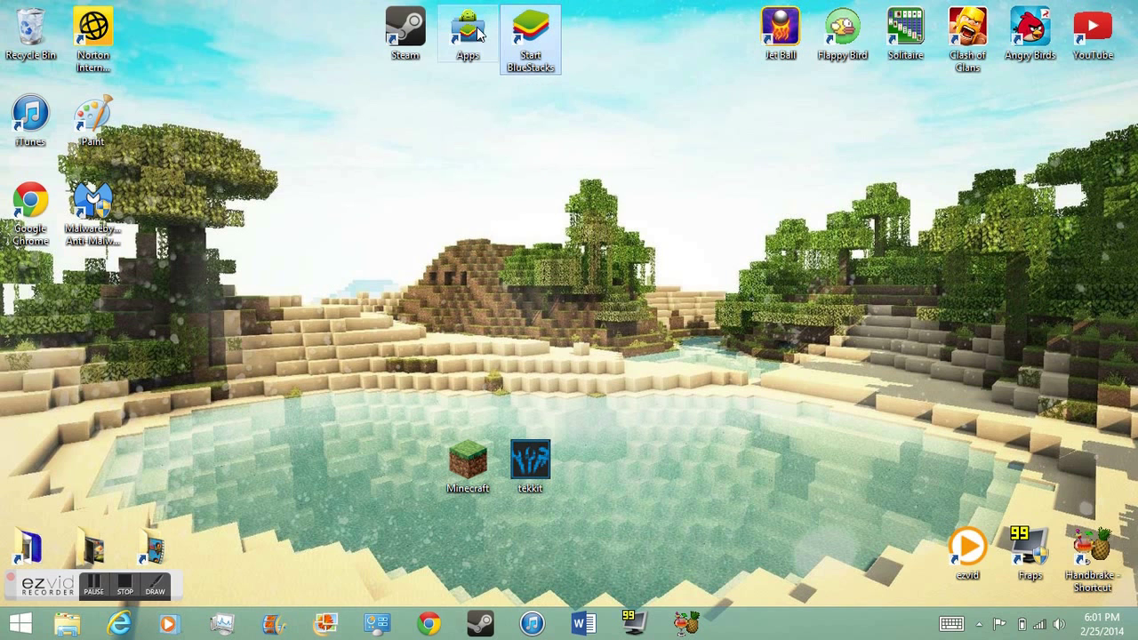
left_click_drag(676, 34, 674, 89)
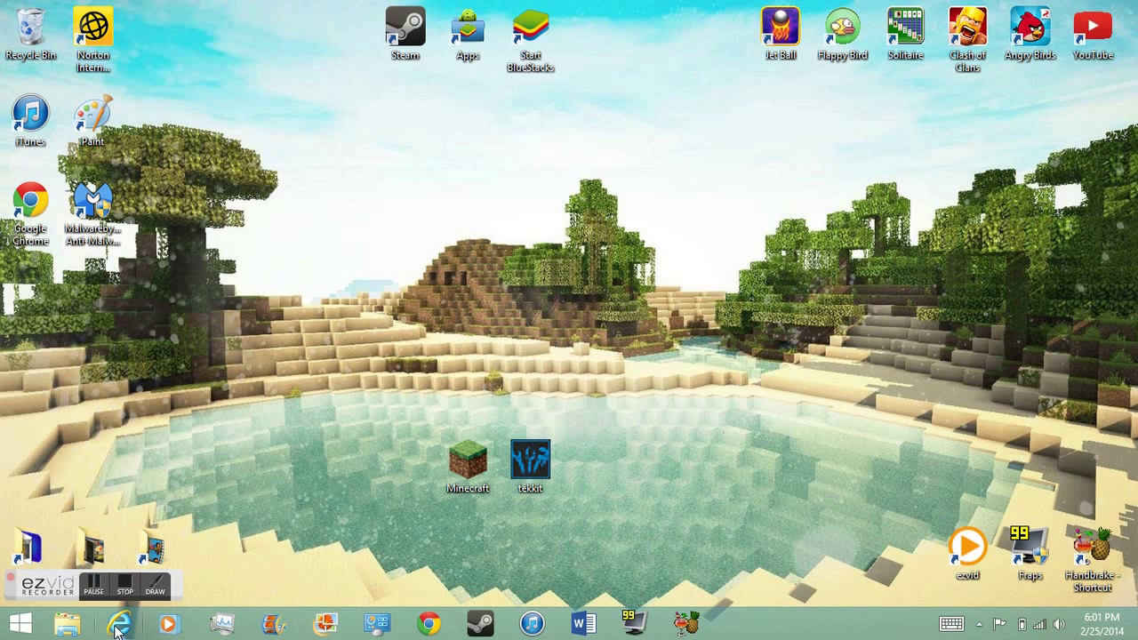
Open Internet Explorer and enable the Java(tm) Plug-In SSV Helper add-on.
left_click(119, 625)
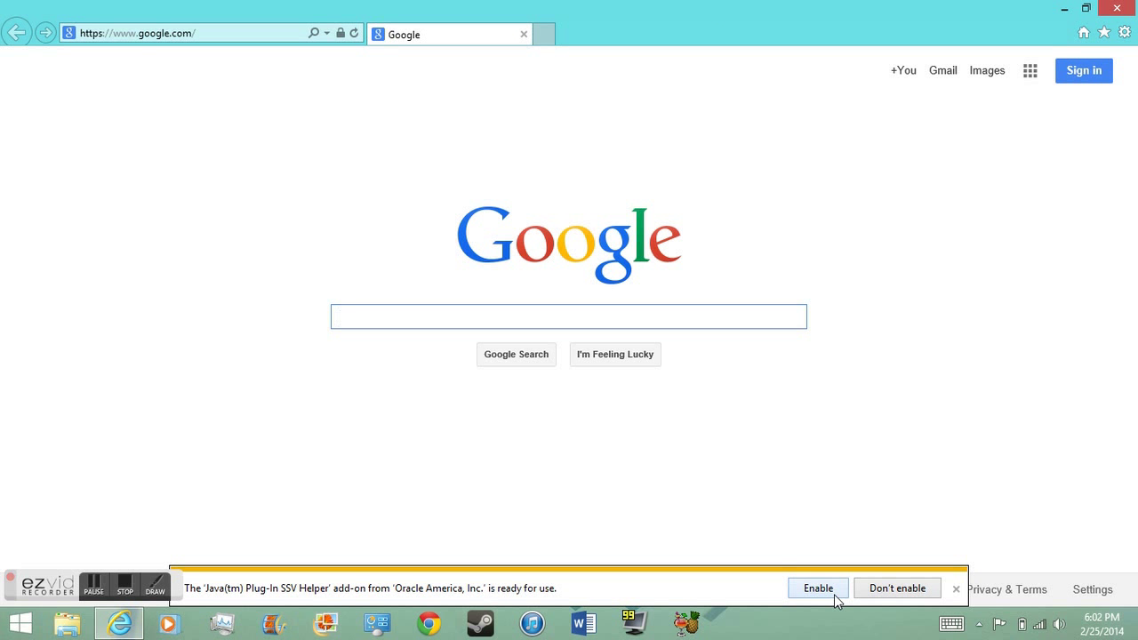
left_click(842, 588)
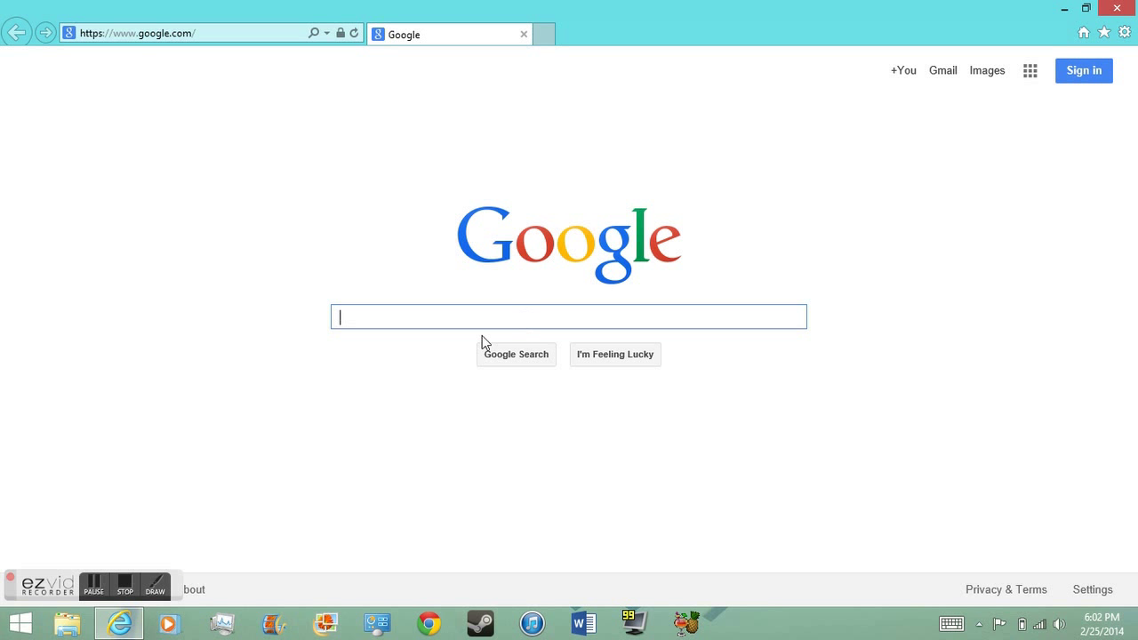
Search Google for bluestacks.
type("b")
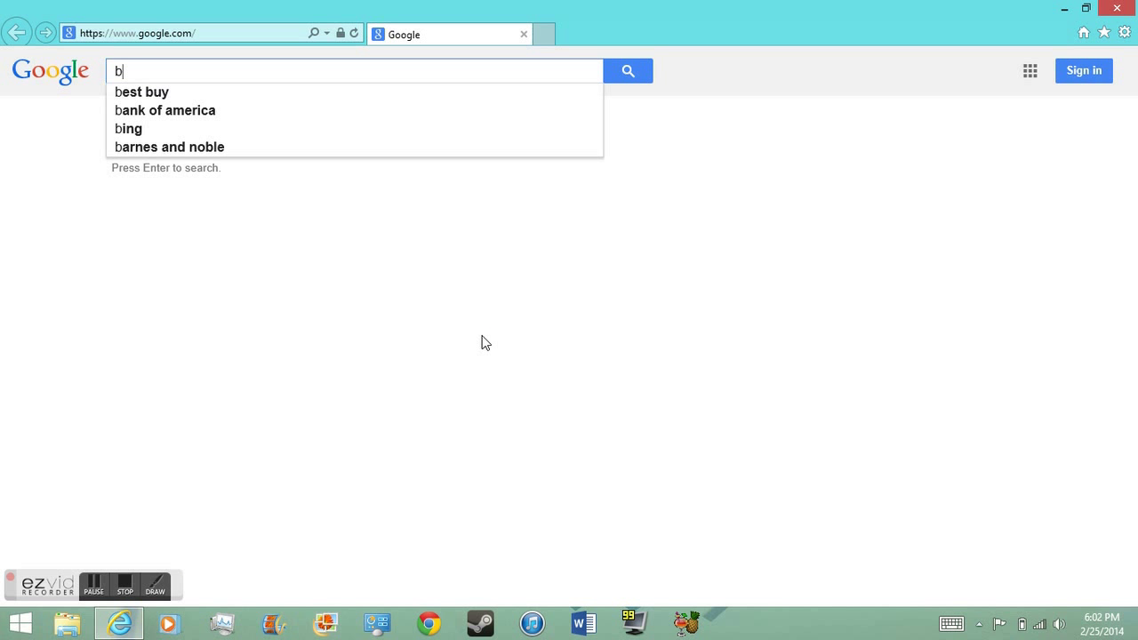
type("lue")
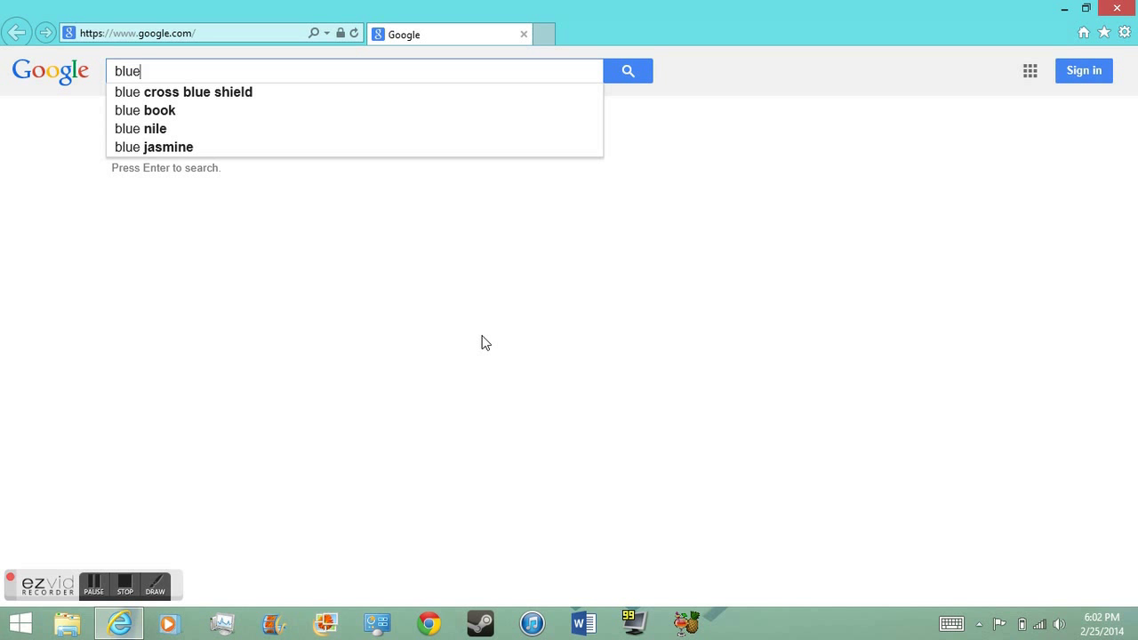
type("sta")
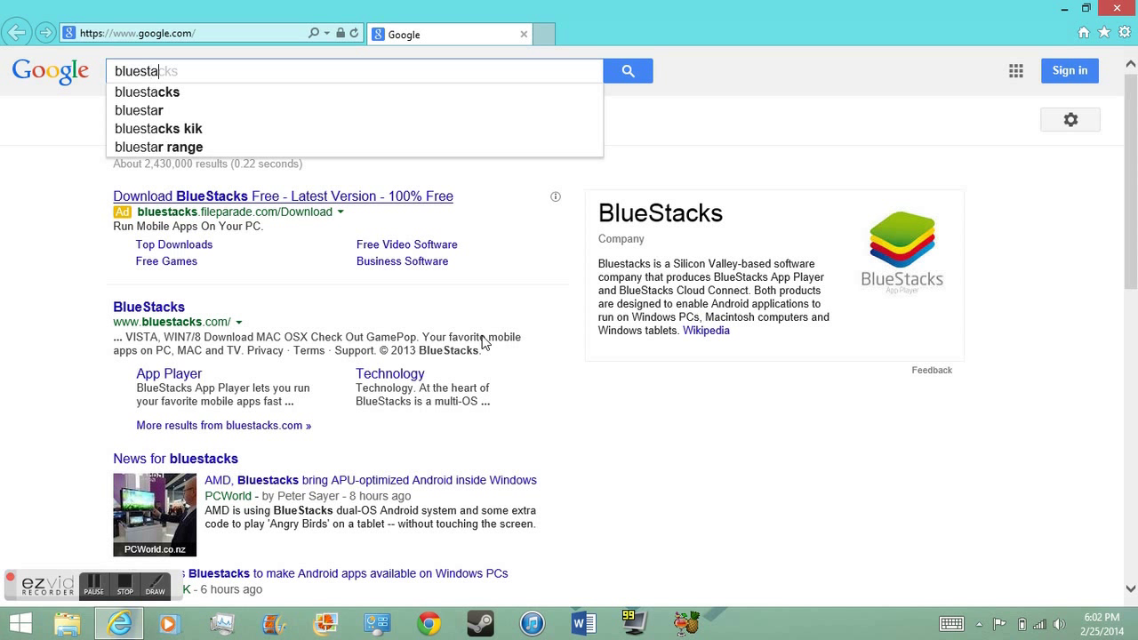
type("ck")
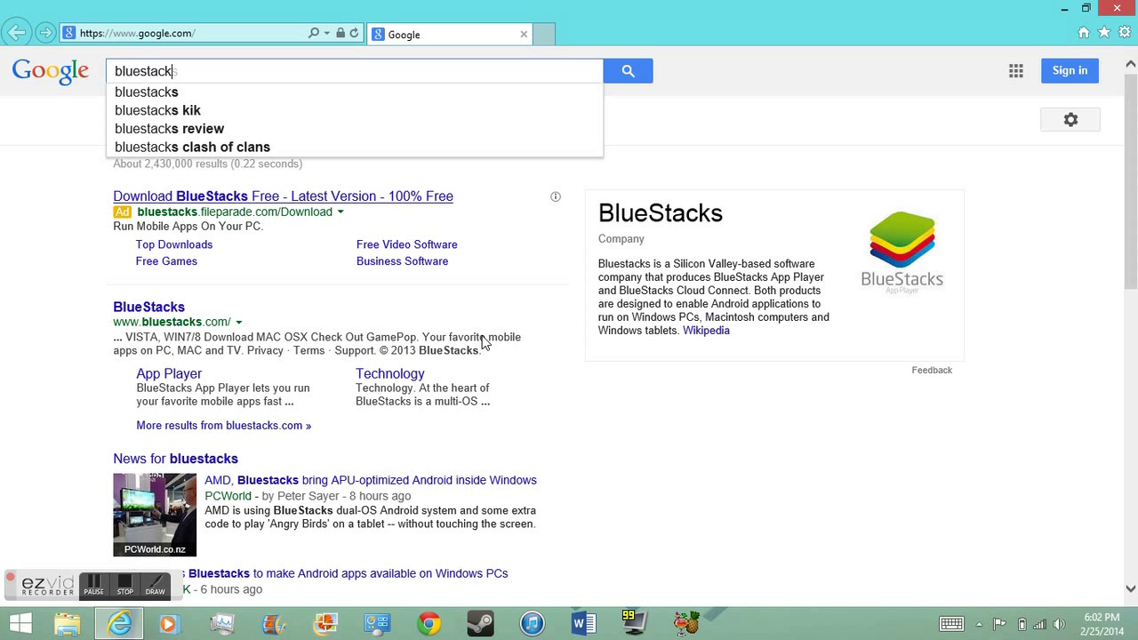
type("s")
key("Return")
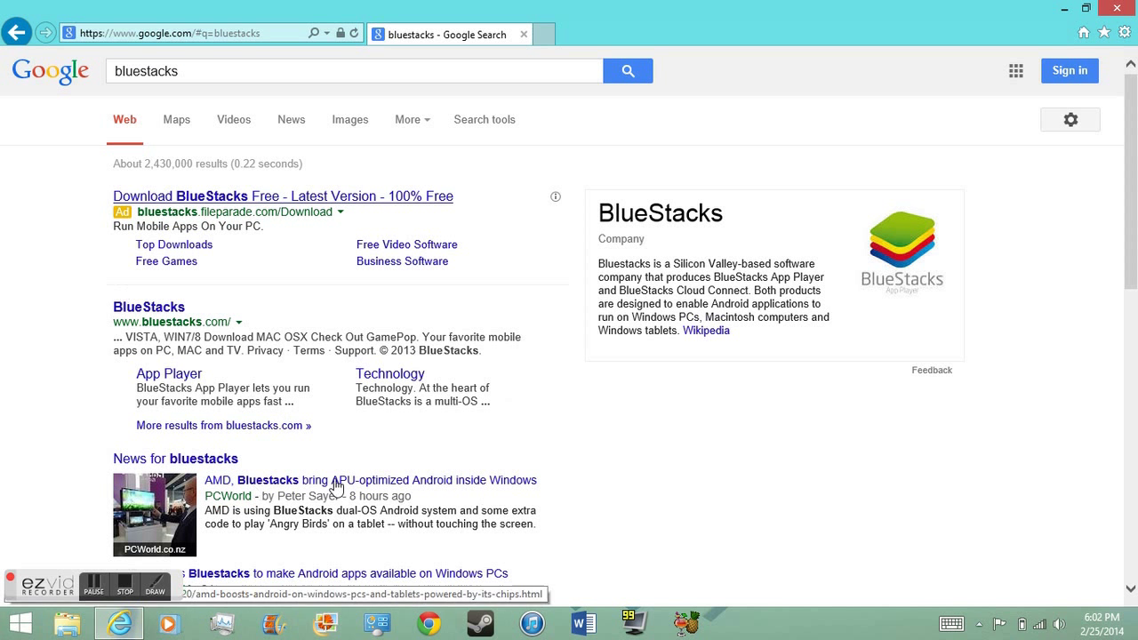
Open the official BlueStacks website, look over its download options for Windows and Mac, and close the page.
left_click(155, 308)
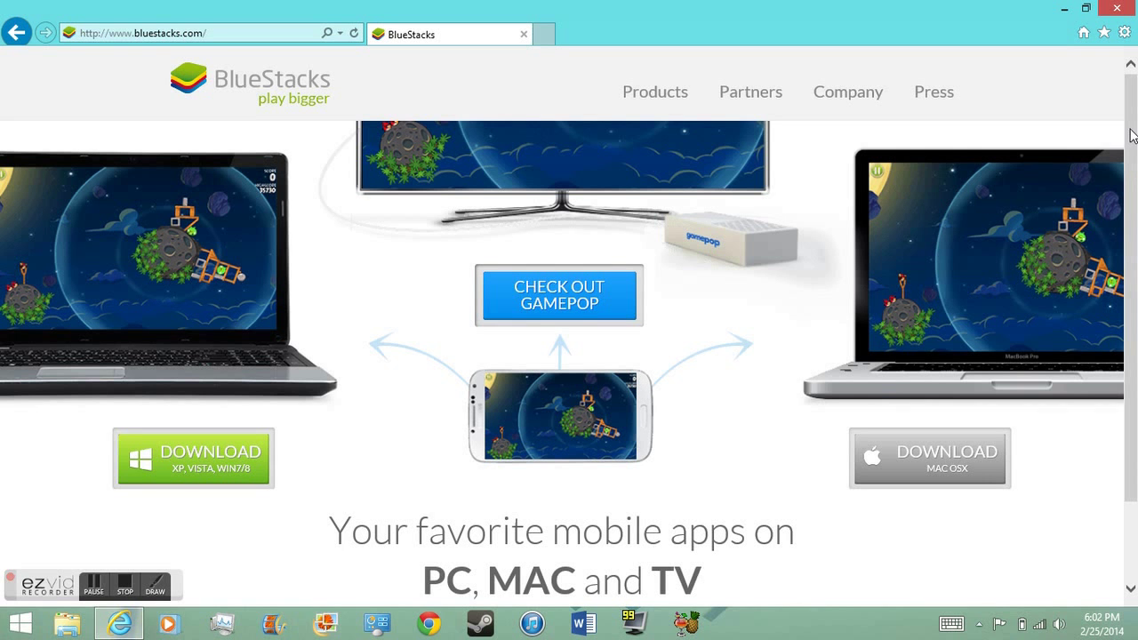
left_click_drag(1132, 136, 1127, 172)
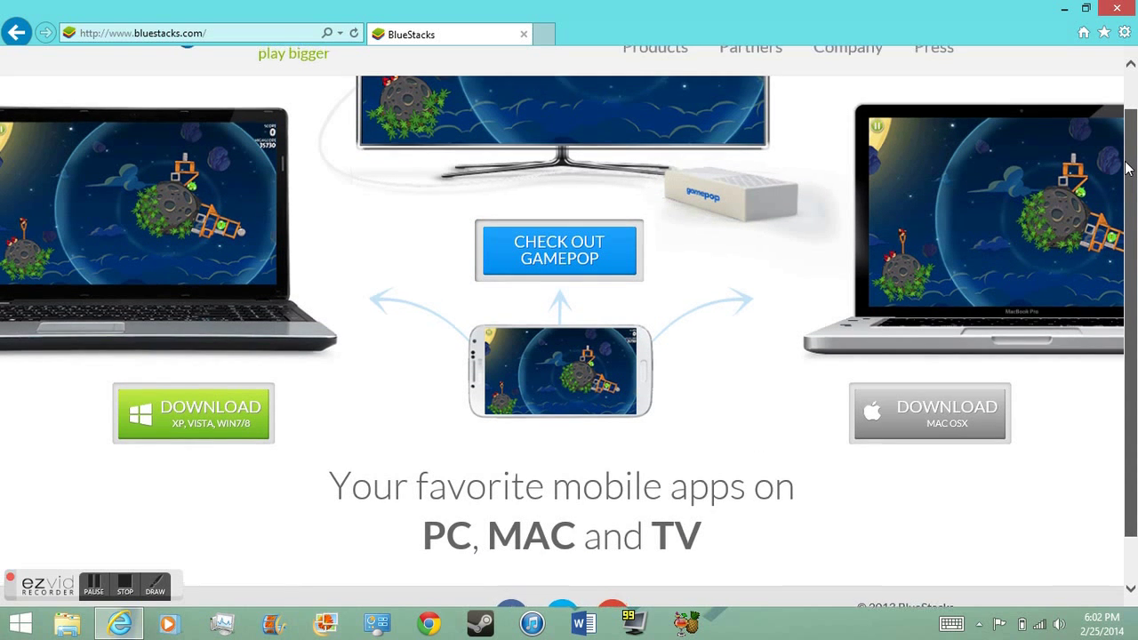
left_click_drag(1127, 173, 1131, 132)
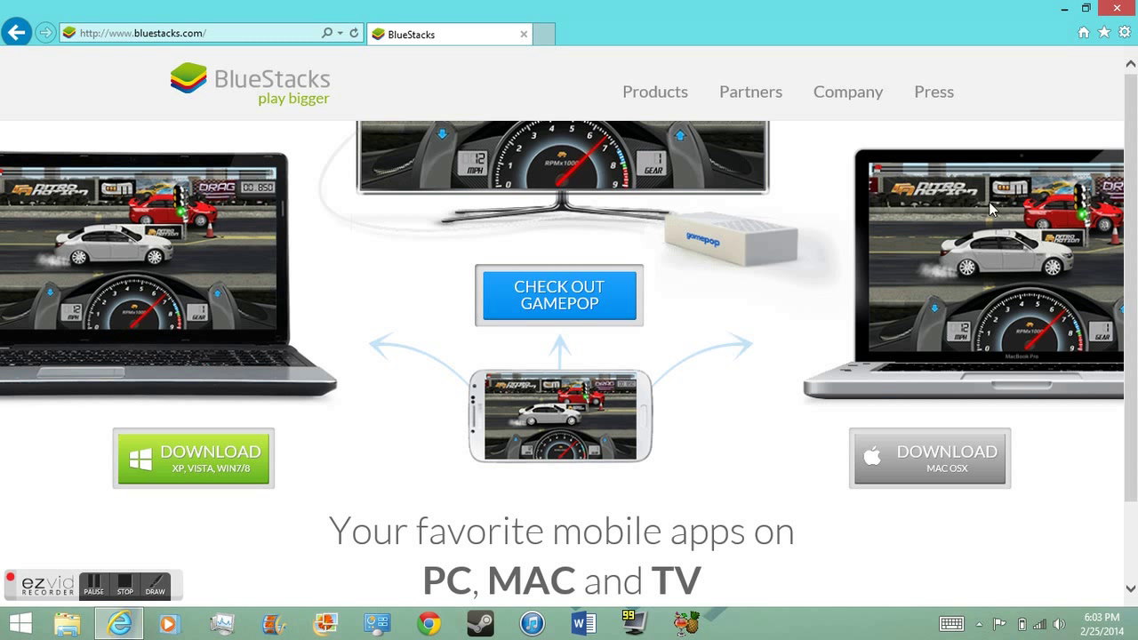
left_click(524, 34)
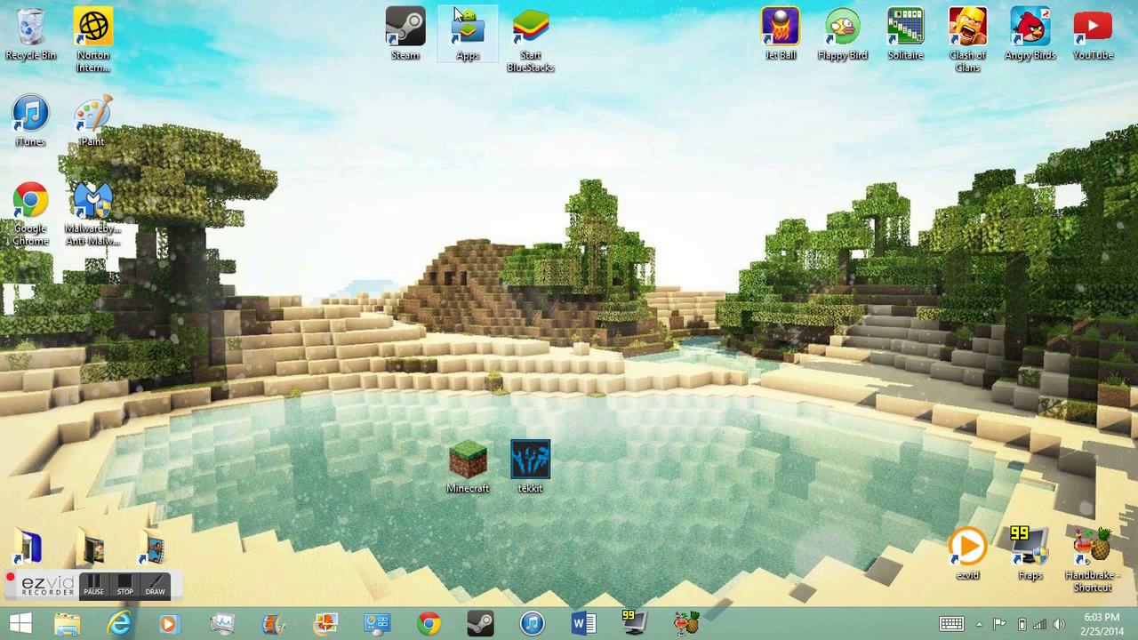
Look through the BlueStacks Apps library folder from the desktop and close it.
left_click_drag(538, 40, 551, 53)
left_click_drag(573, 145, 372, 206)
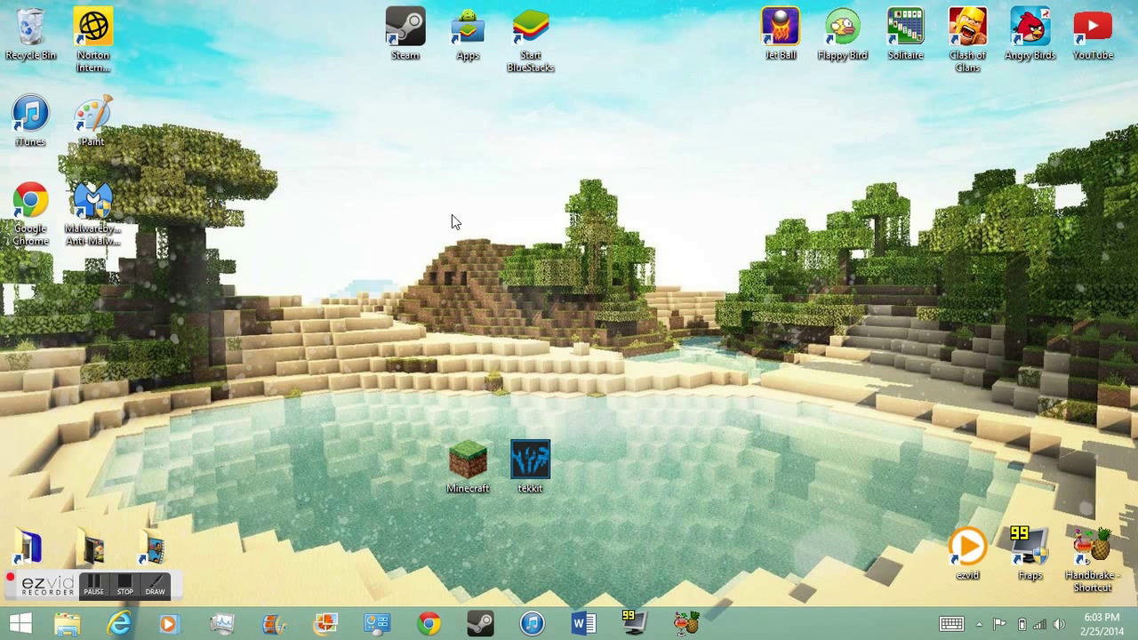
left_click(481, 47)
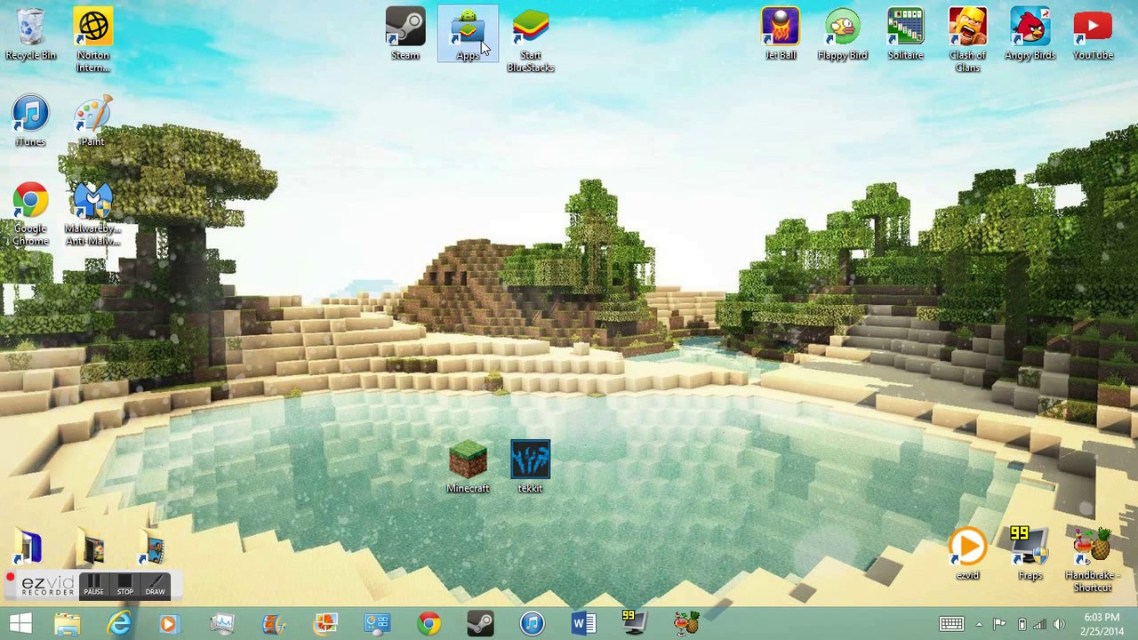
double_click(481, 46)
left_click(1082, 153)
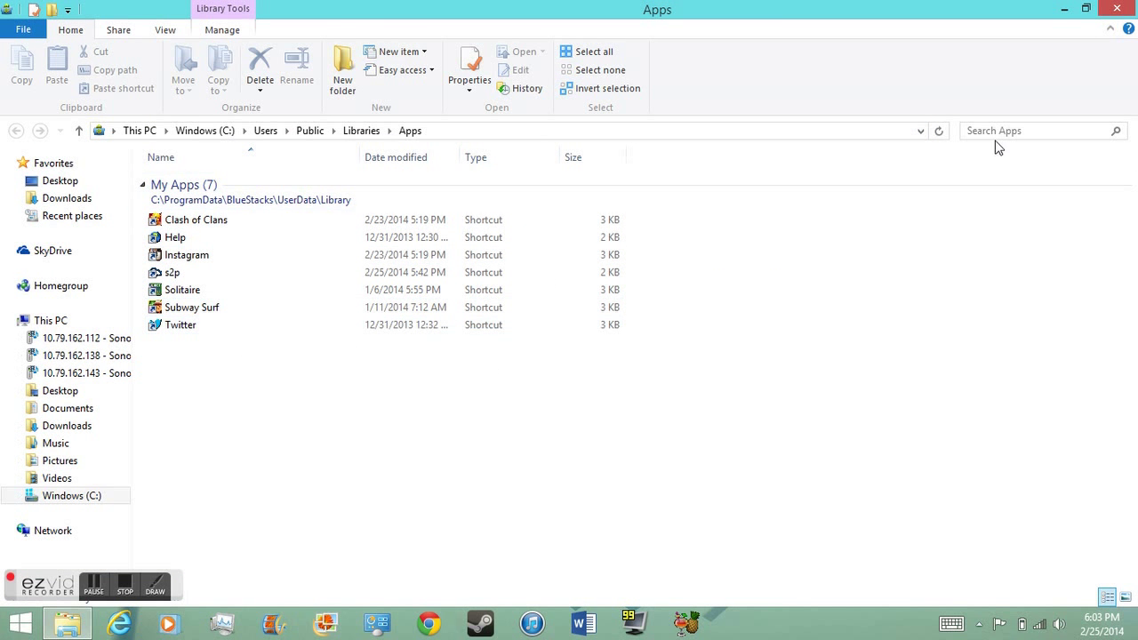
left_click(1117, 9)
Launch BlueStacks App Player from the desktop in full screen.
mouse_move(542, 33)
left_mouse_down()
mouse_move(591, 136)
mouse_move(717, 189)
mouse_move(538, 36)
left_mouse_up()
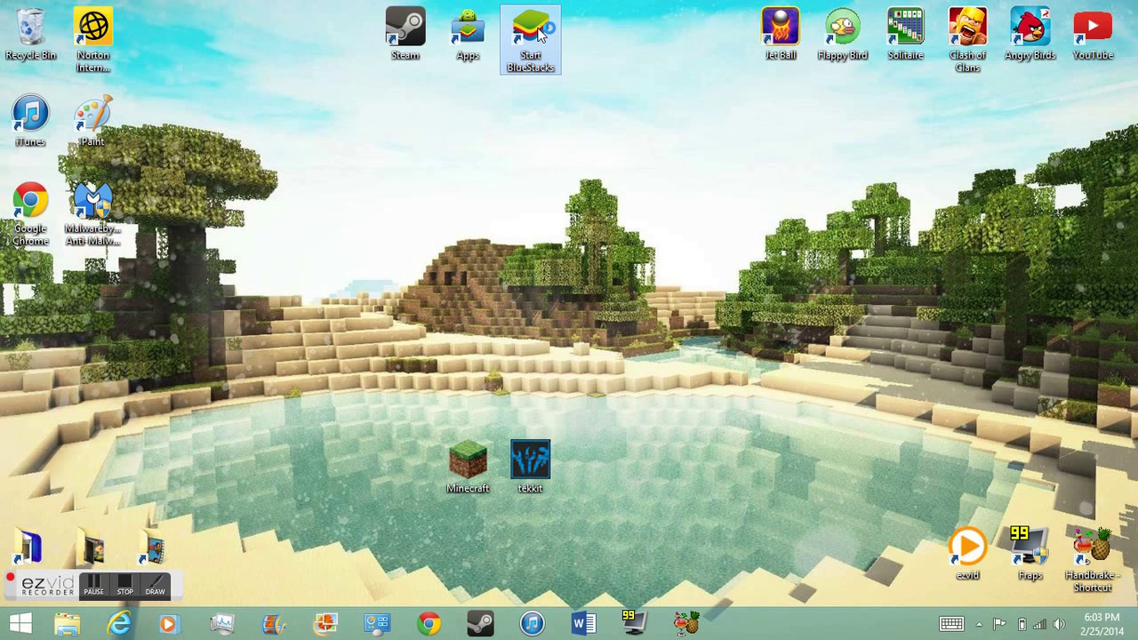
double_click(531, 36)
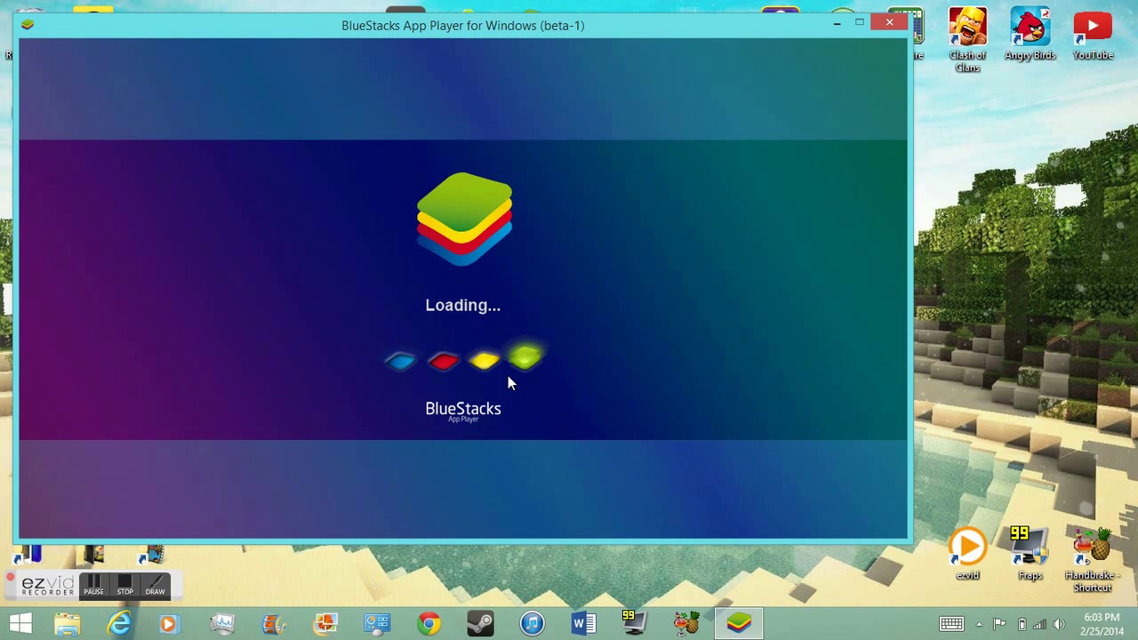
key("F11")
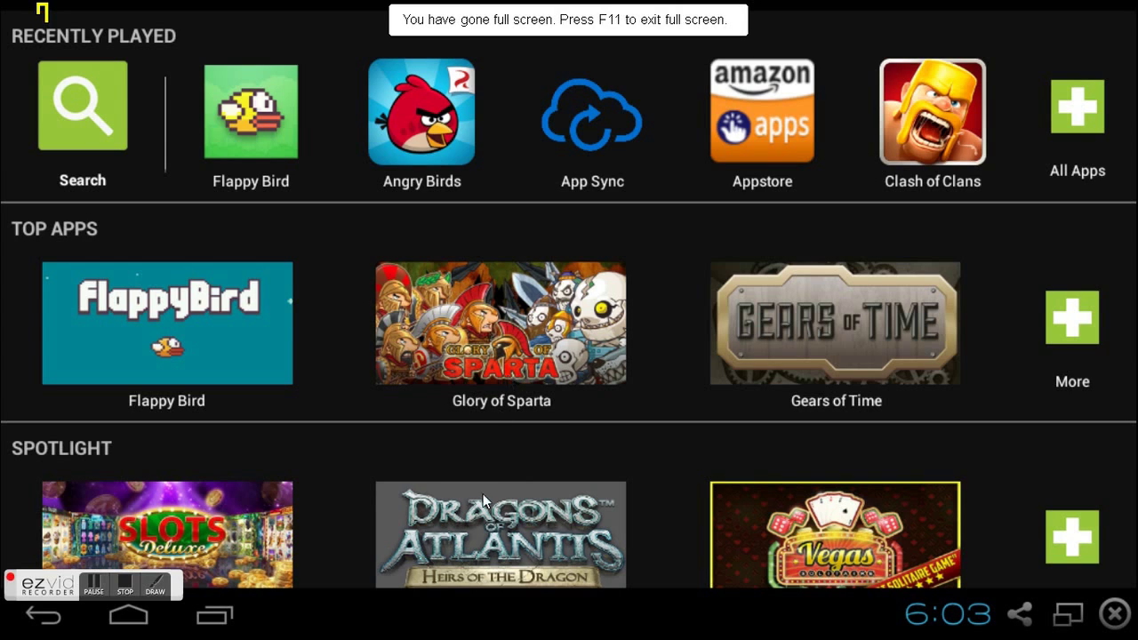
Browse the app categories on the BlueStacks home screen and exit the player.
scroll(401, 413, "down", 10)
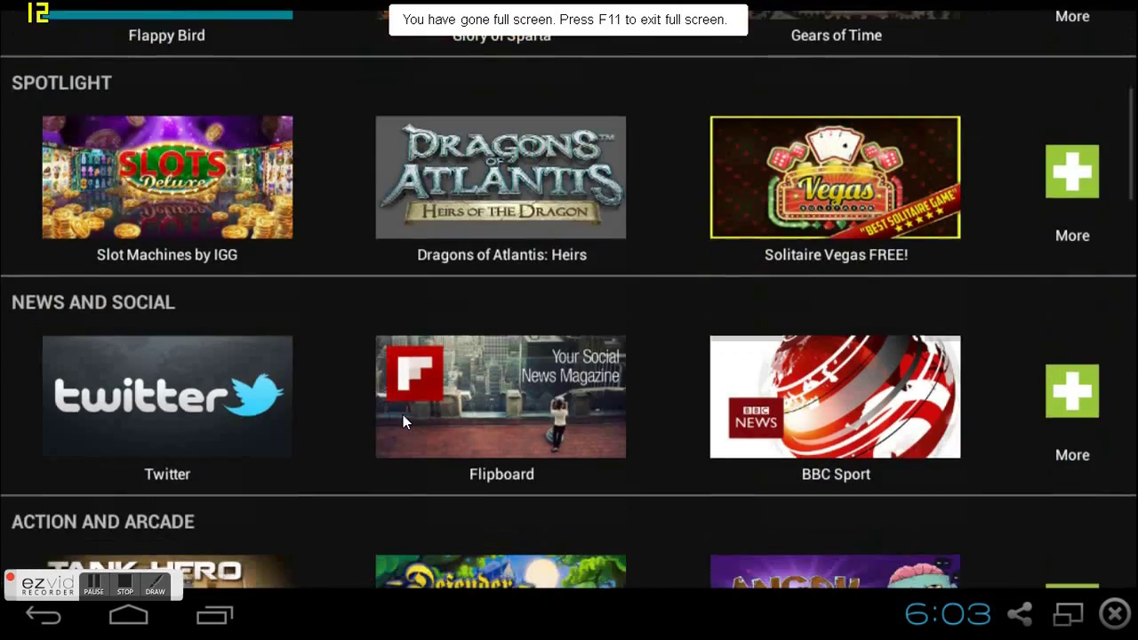
scroll(402, 421, "down", 10)
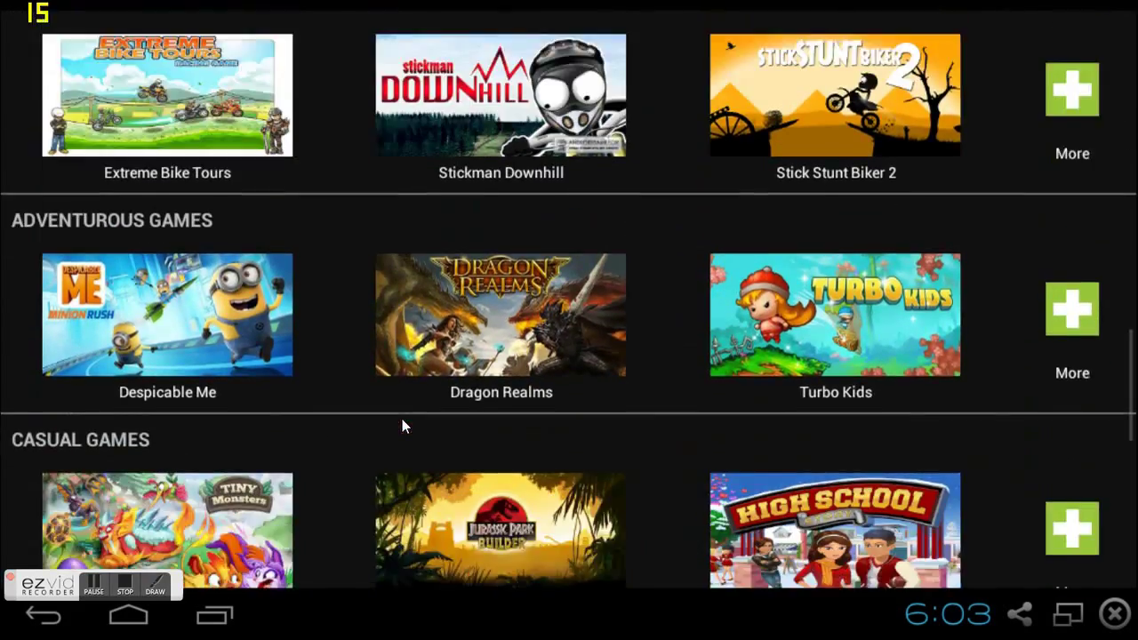
scroll(402, 420, "up", 2)
scroll(402, 420, "down", 5)
scroll(401, 428, "down", 2)
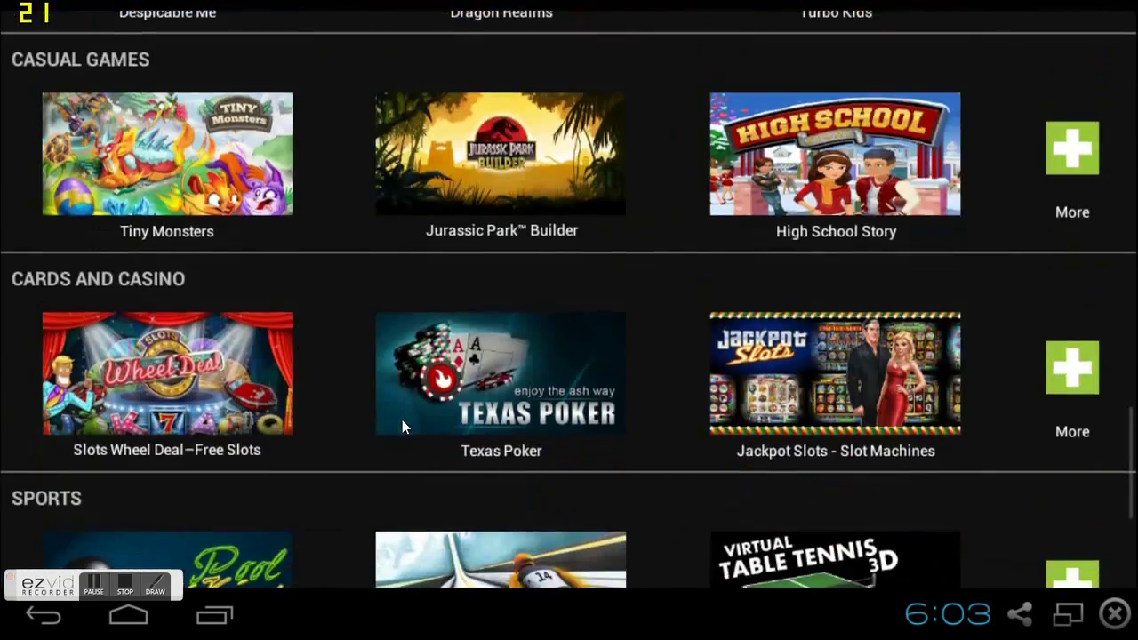
scroll(402, 428, "up", 10)
scroll(402, 421, "up", 10)
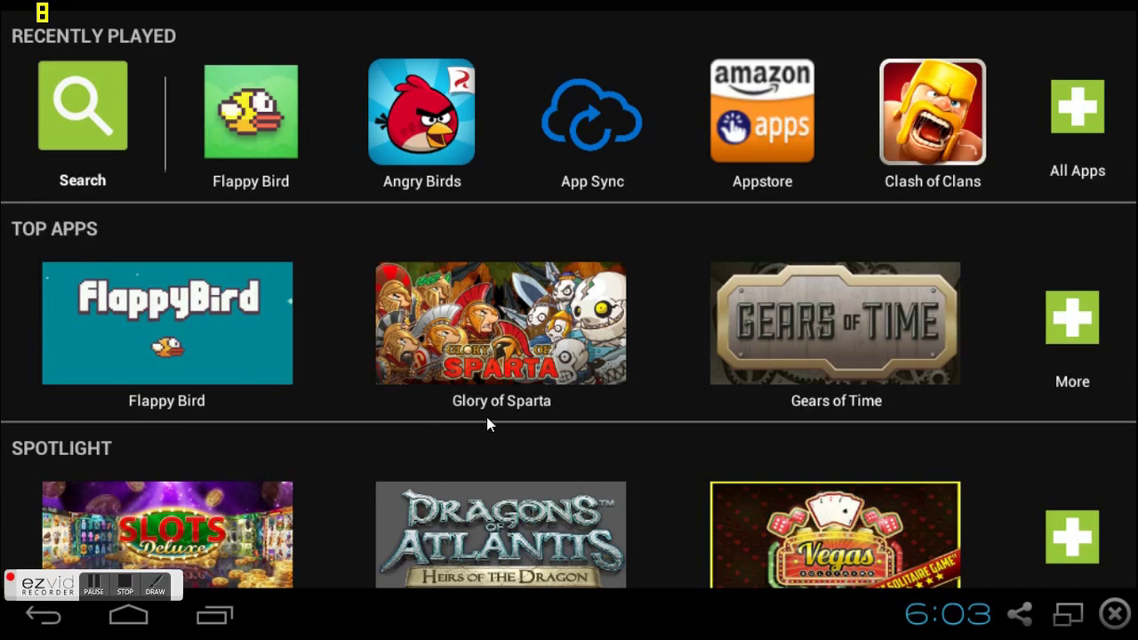
scroll(486, 417, "down", 2)
scroll(481, 426, "up", 3)
scroll(290, 213, "down", 1)
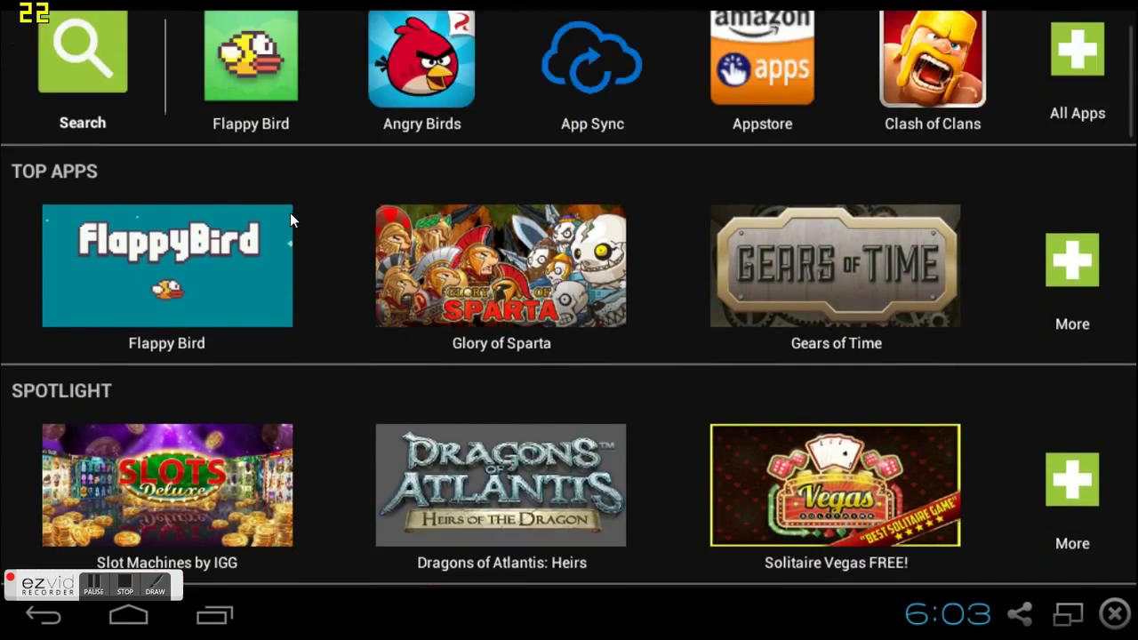
scroll(290, 213, "down", 5)
scroll(709, 262, "up", 2)
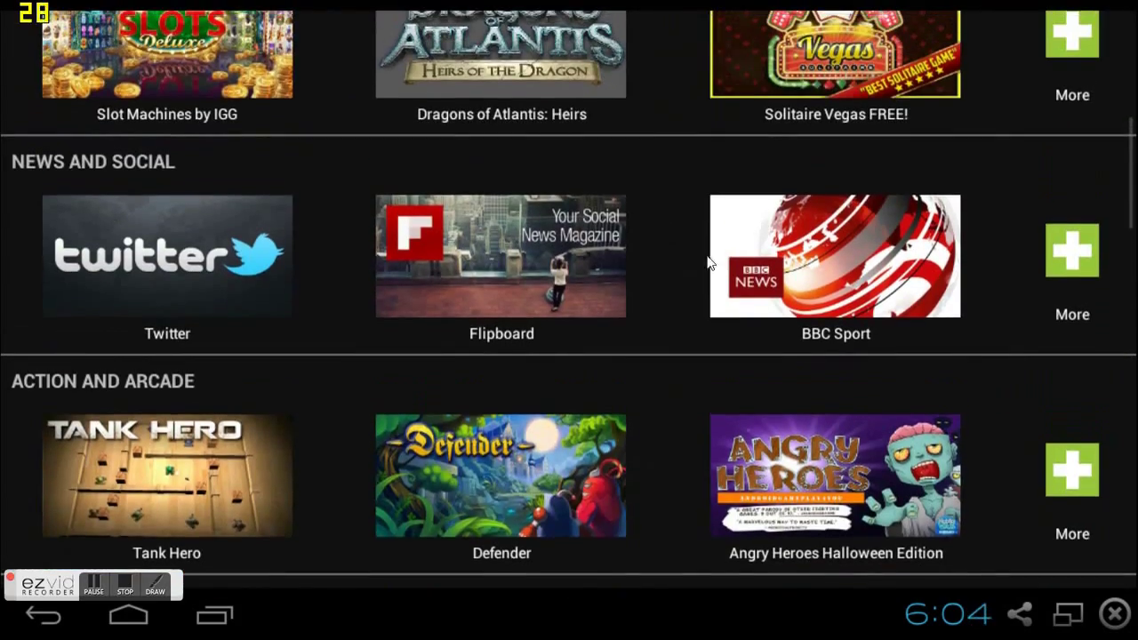
mouse_move(1106, 627)
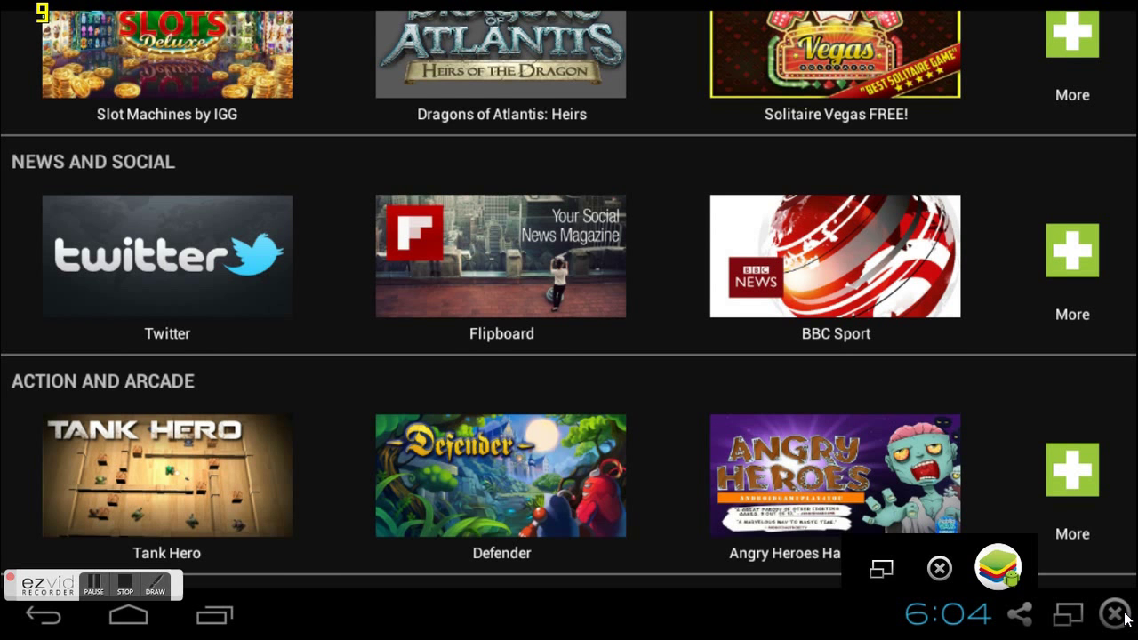
left_click(1124, 617)
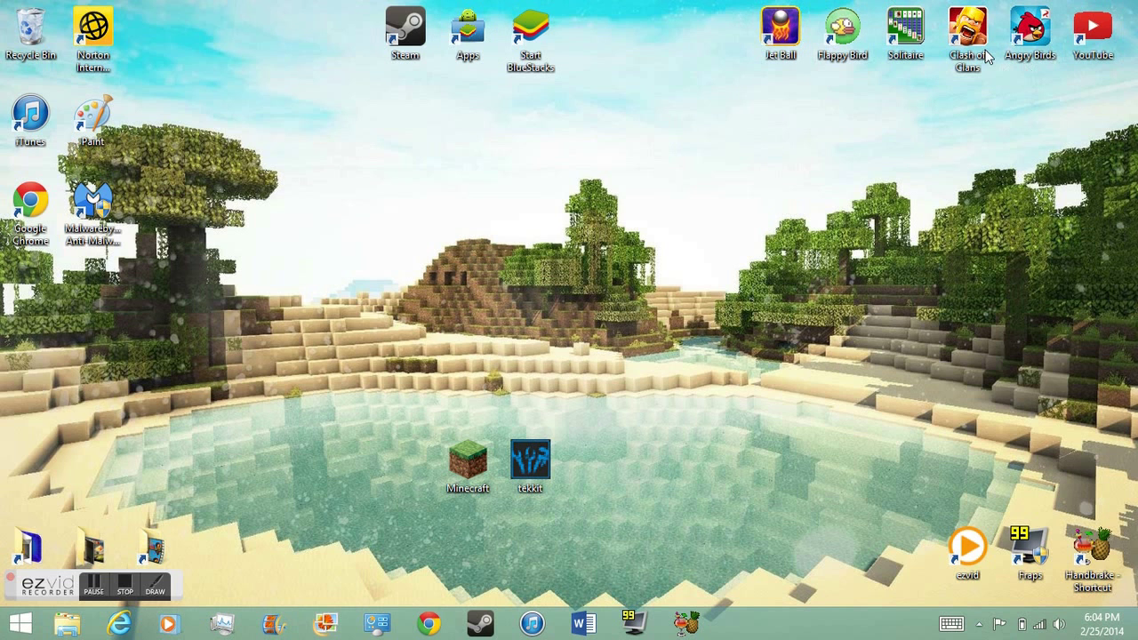
Launch Flappy Bird from the desktop in BlueStacks, switch it to windowed mode and move the window to the middle of the desktop.
double_click(856, 35)
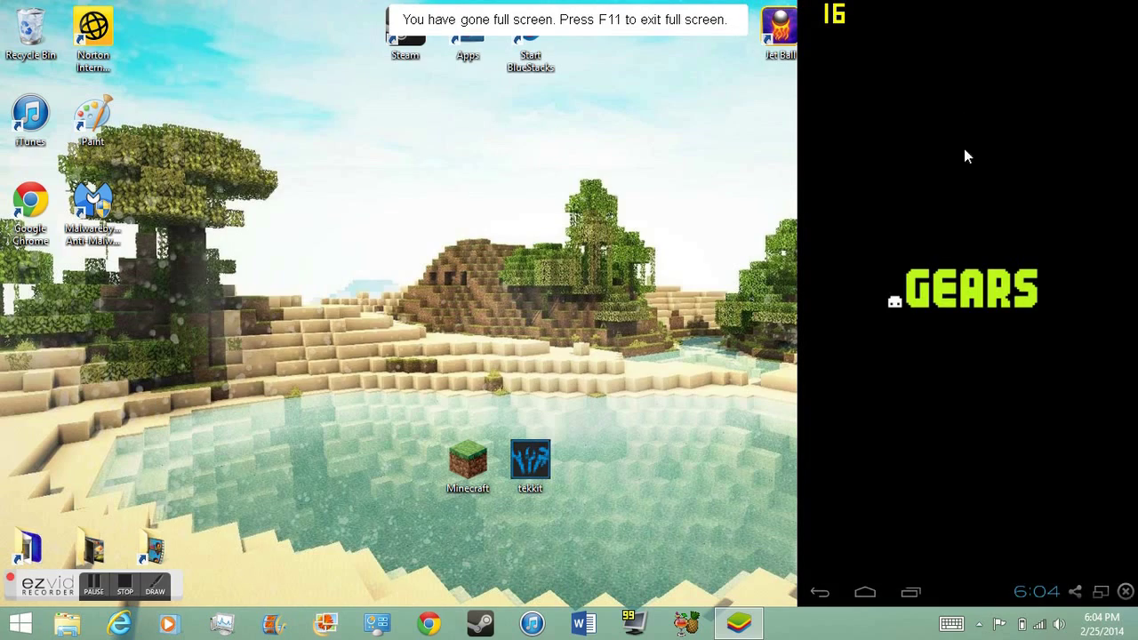
left_click(1101, 592)
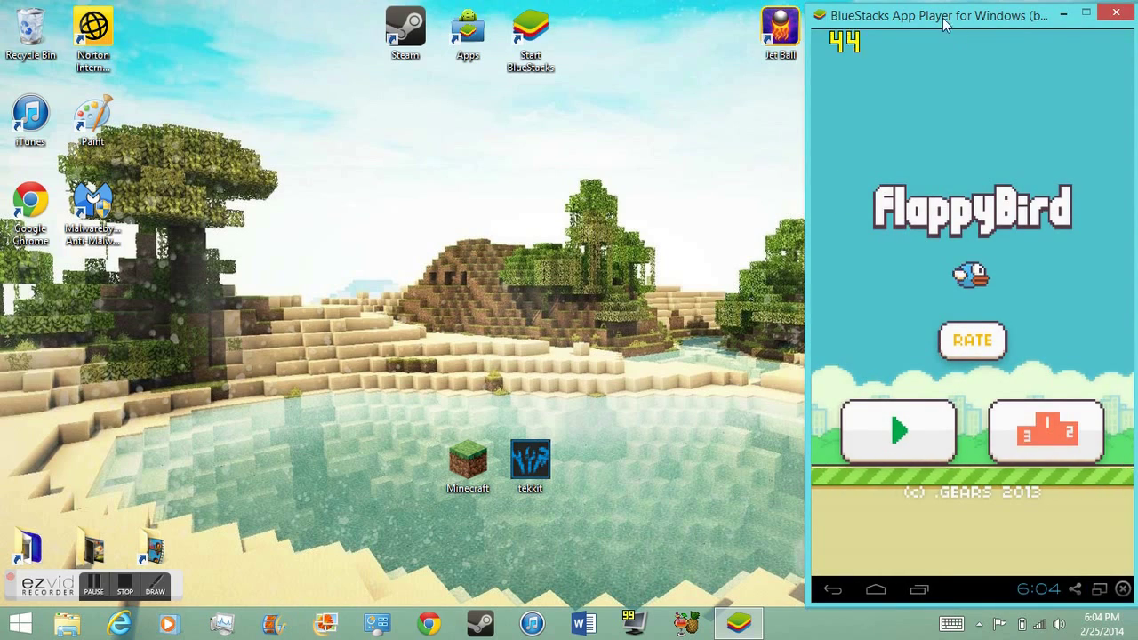
left_click_drag(954, 26, 594, 35)
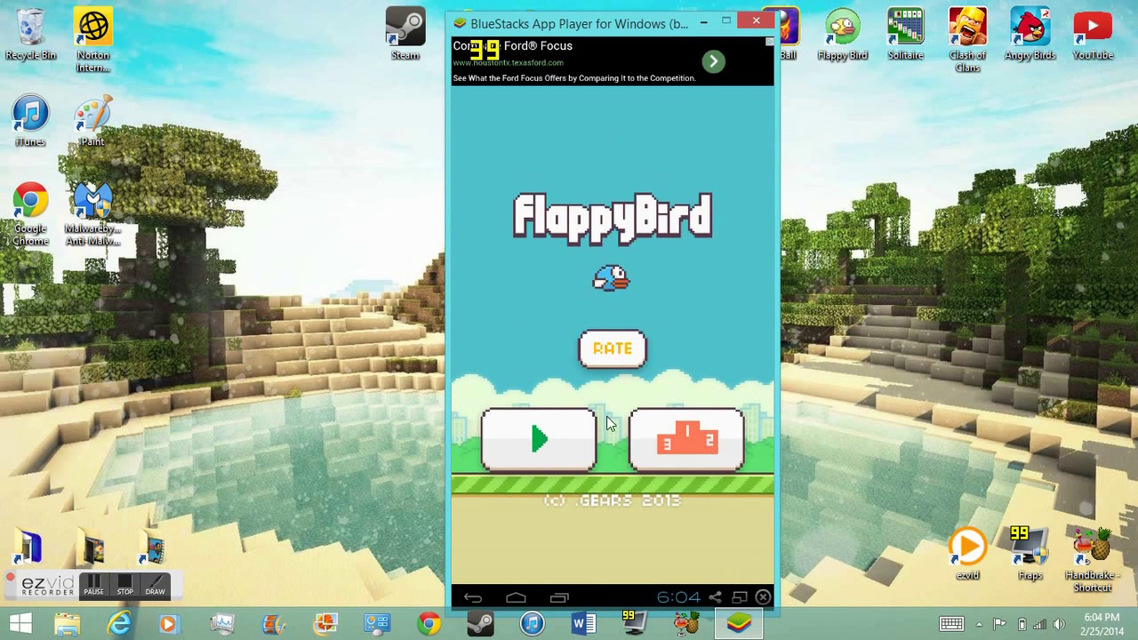
Play a round of Flappy Bird and close the game.
left_click(574, 458)
key("space")
key("space")
key("space")
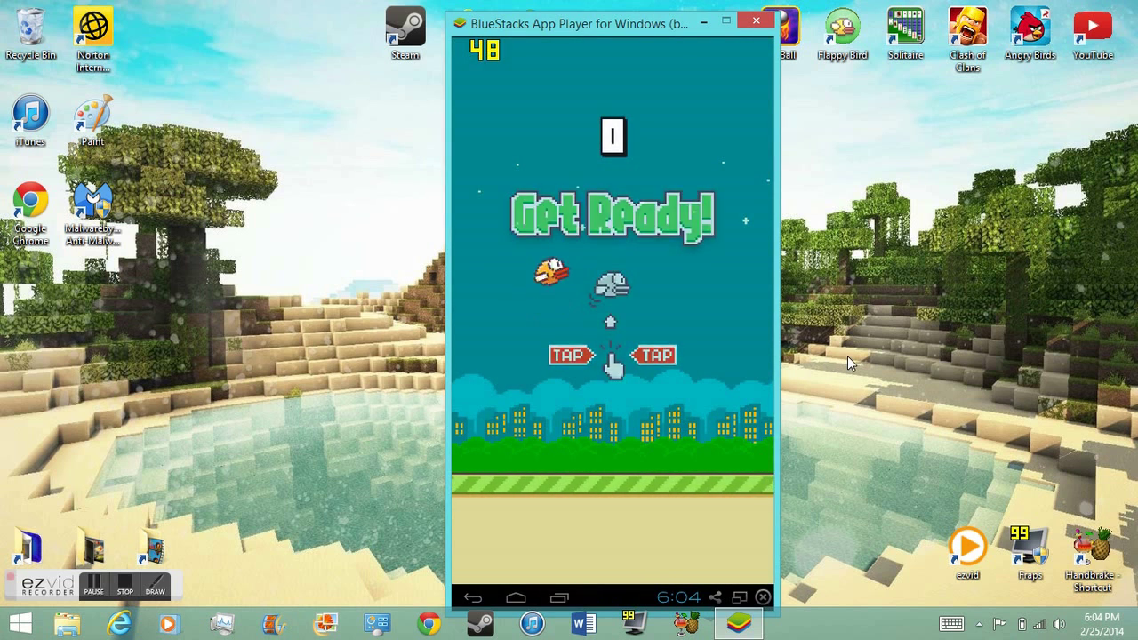
key("space")
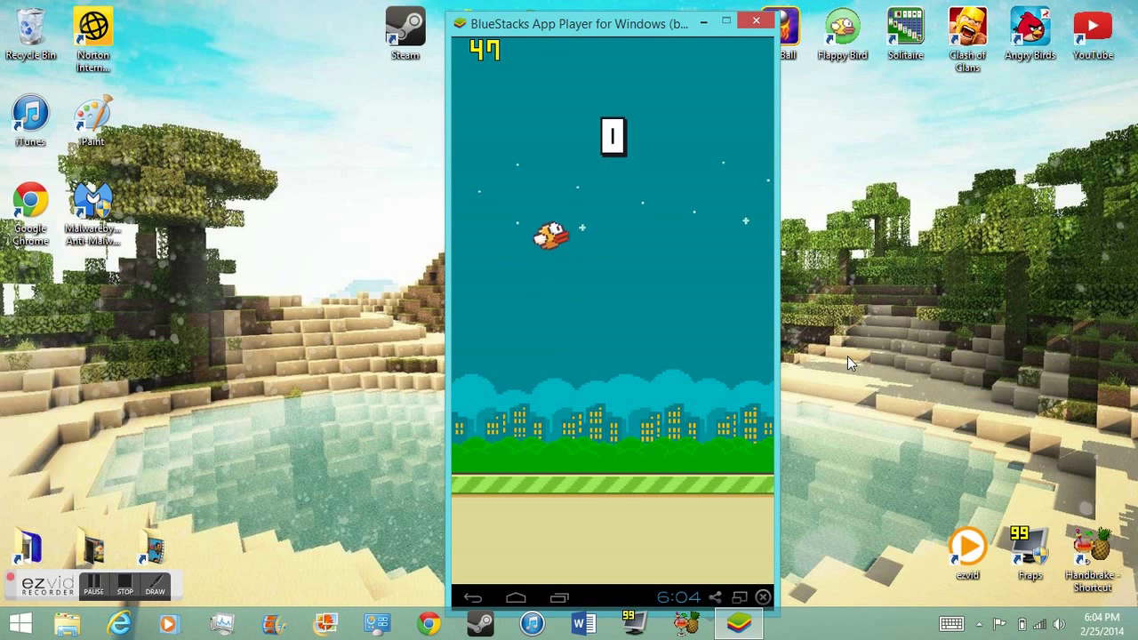
key("space")
key("space")
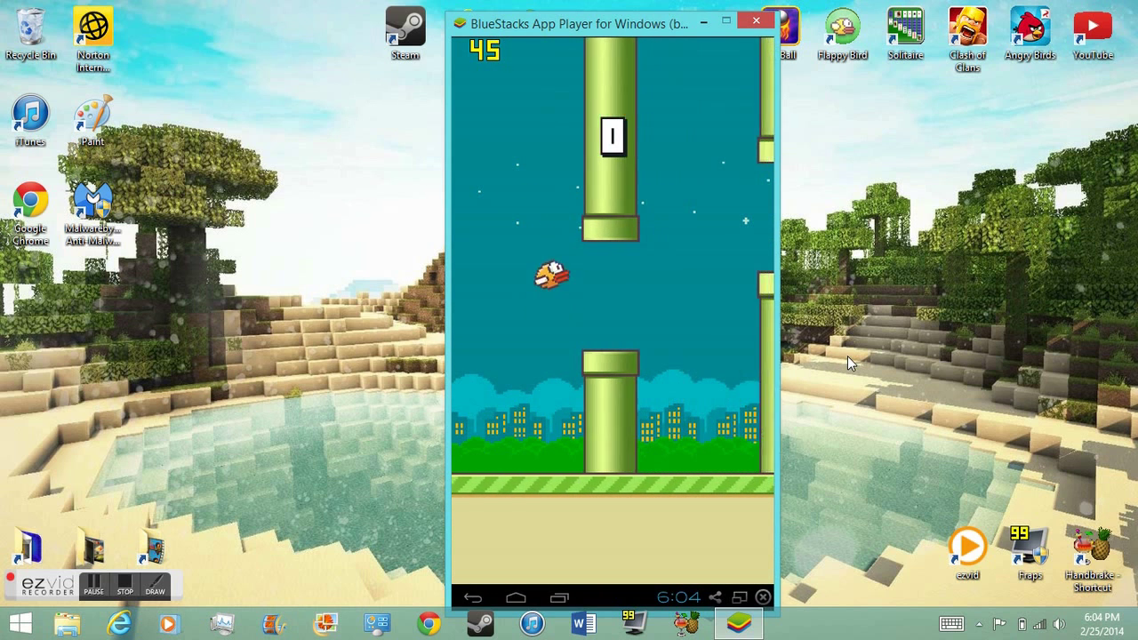
left_click(756, 19)
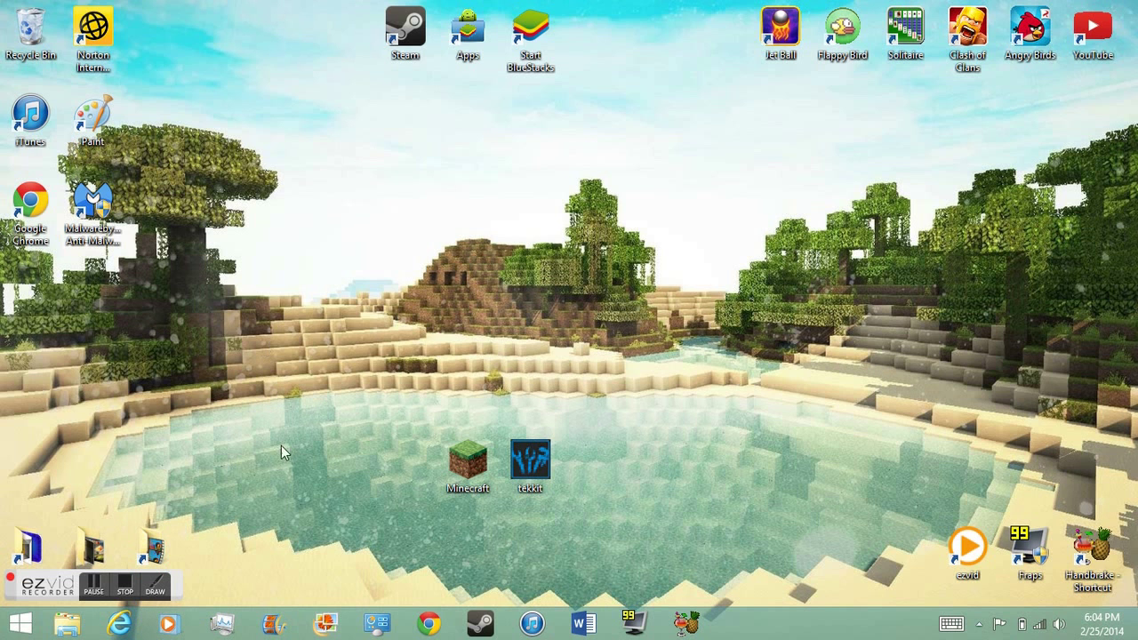
Open the ezvid drawing tools and cover the desktop with red thumbs-up stamps.
left_click(155, 587)
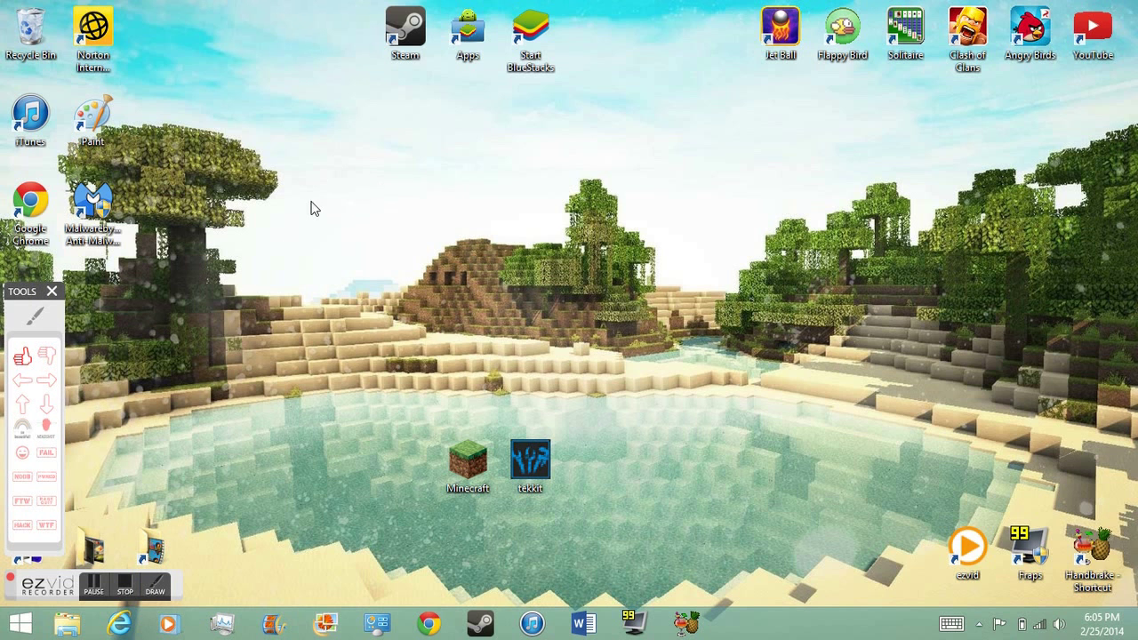
left_click(361, 315)
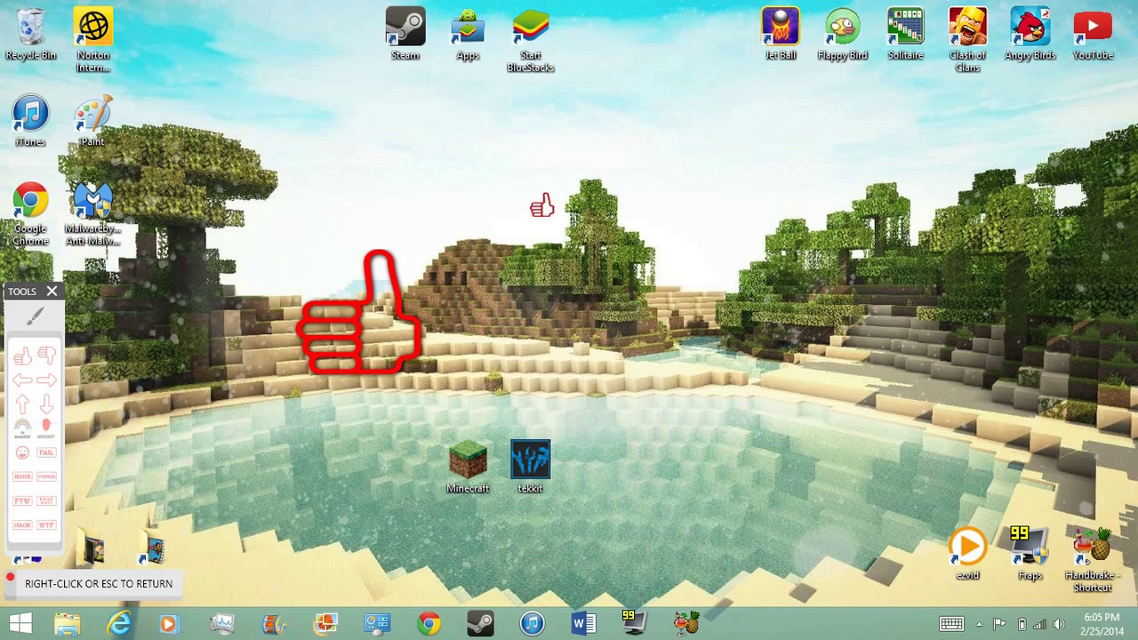
left_click(640, 250)
left_click(787, 399)
left_click(820, 204)
left_click(471, 185)
left_click(232, 245)
left_click(250, 397)
left_click(467, 483)
left_click(734, 510)
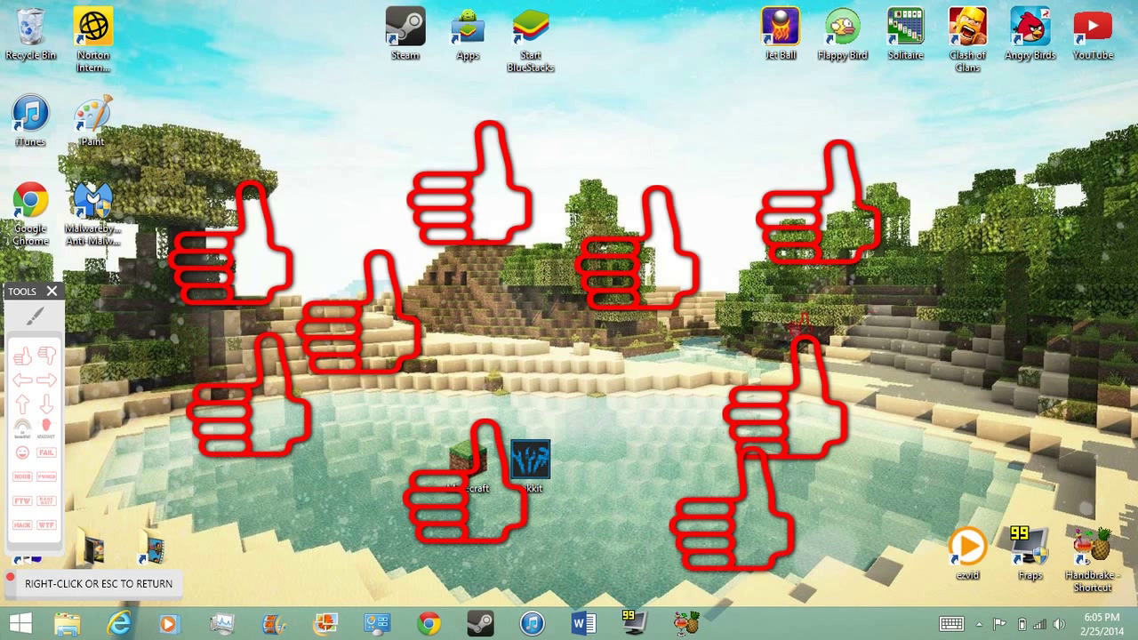
left_click(840, 258)
left_click(853, 377)
left_click(331, 215)
left_click(578, 228)
left_click(261, 405)
left_click(312, 503)
left_click(503, 355)
left_click(616, 373)
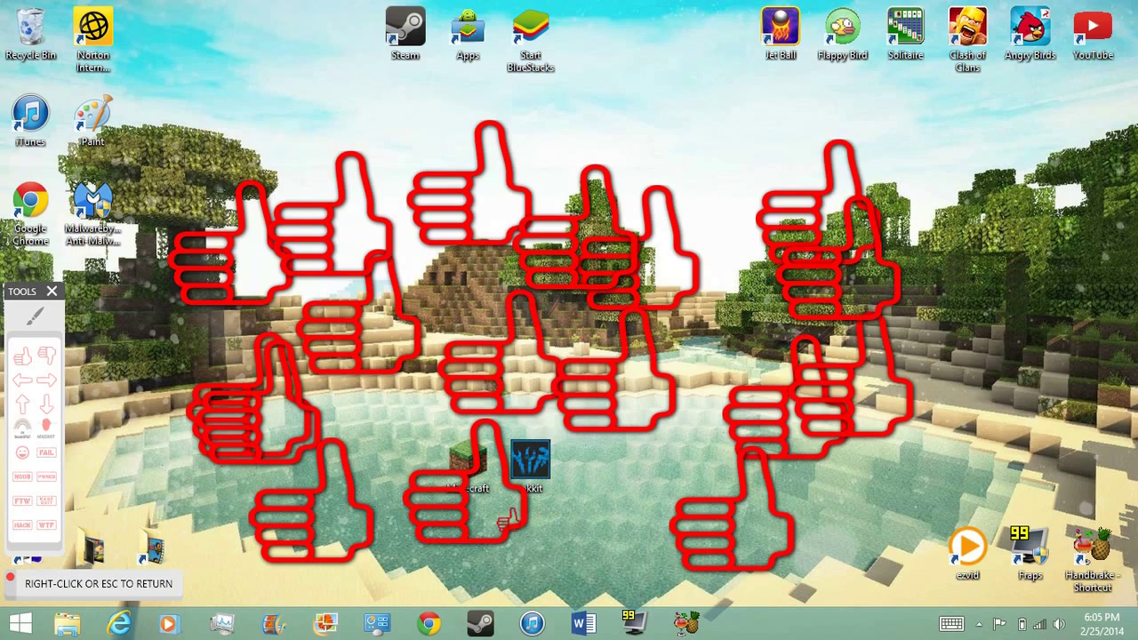
left_click(444, 440)
left_click(578, 572)
left_click(694, 453)
left_click(922, 410)
left_click(1021, 323)
left_click(840, 143)
left_click(538, 45)
left_click(274, 32)
left_click(144, 111)
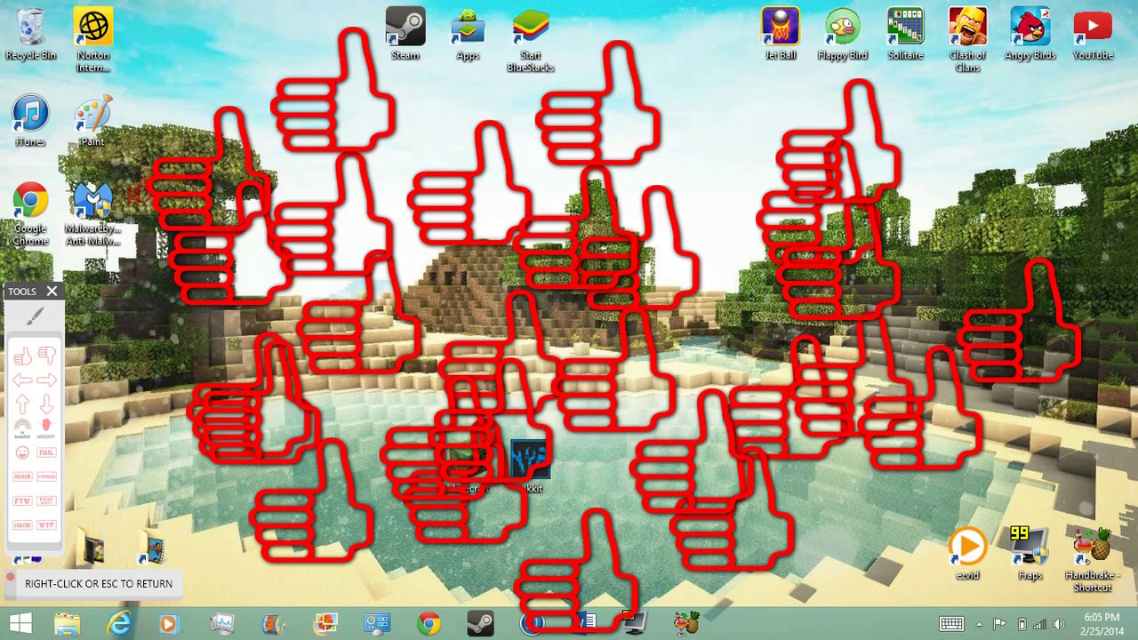
left_click(137, 385)
left_click(224, 455)
left_click(535, 425)
left_click(583, 340)
left_click(688, 96)
left_click(485, 256)
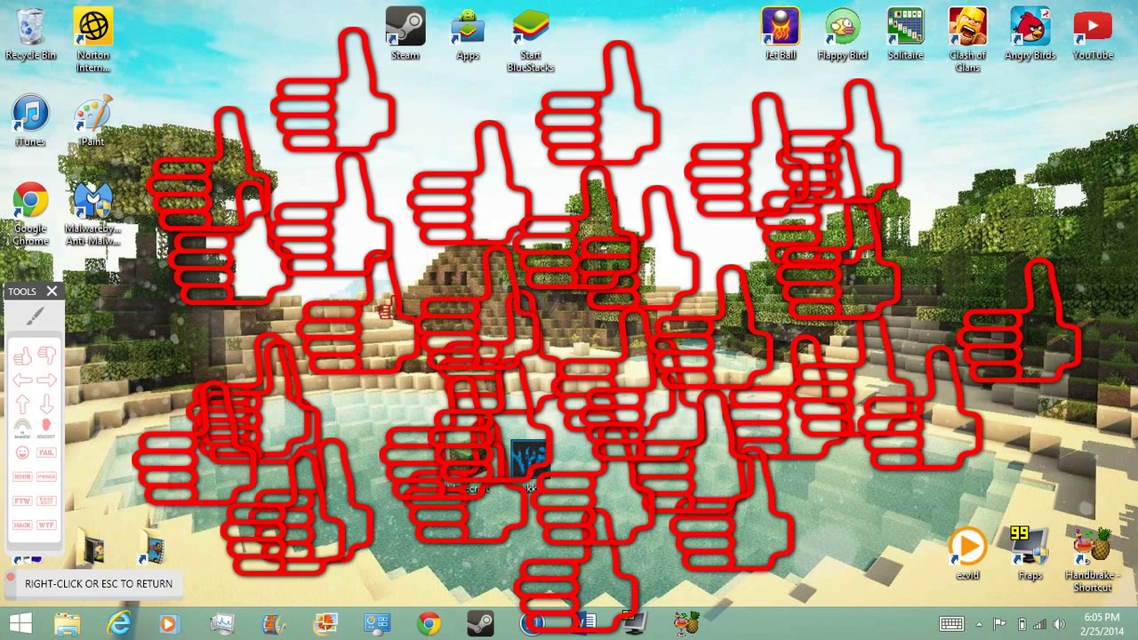
left_click(378, 298)
left_click(369, 223)
left_click(500, 265)
left_click(312, 101)
left_click(443, 47)
left_click(485, 65)
left_click(509, 71)
left_click(670, 104)
left_click(888, 97)
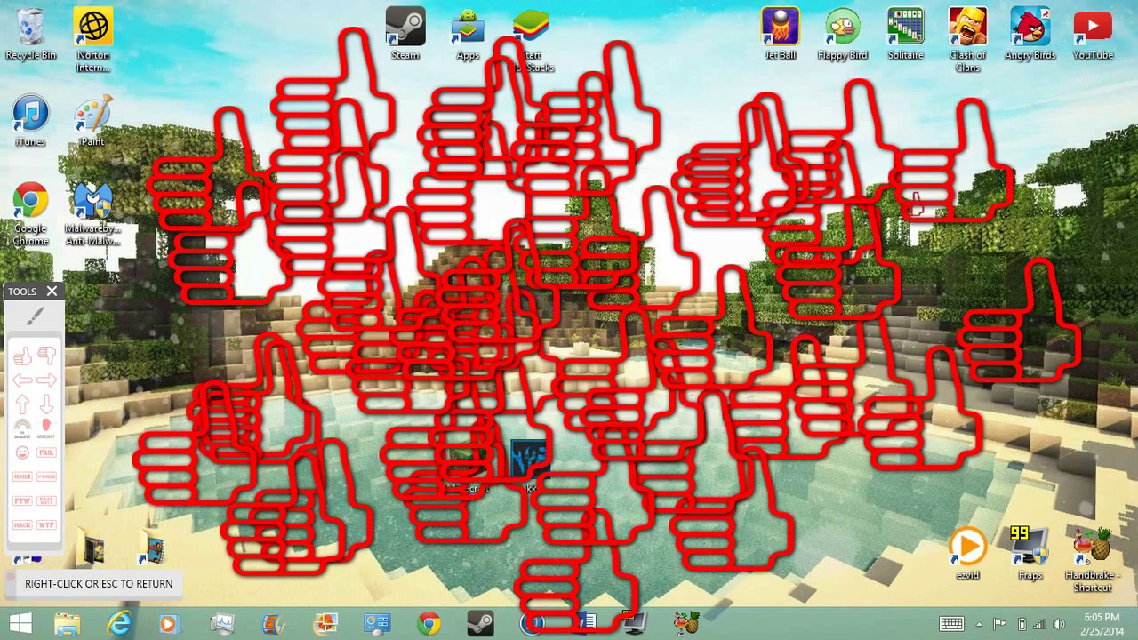
left_click(896, 229)
left_click(916, 315)
left_click(859, 372)
left_click(447, 478)
left_click(363, 456)
left_click(320, 403)
left_click(292, 318)
left_click(125, 203)
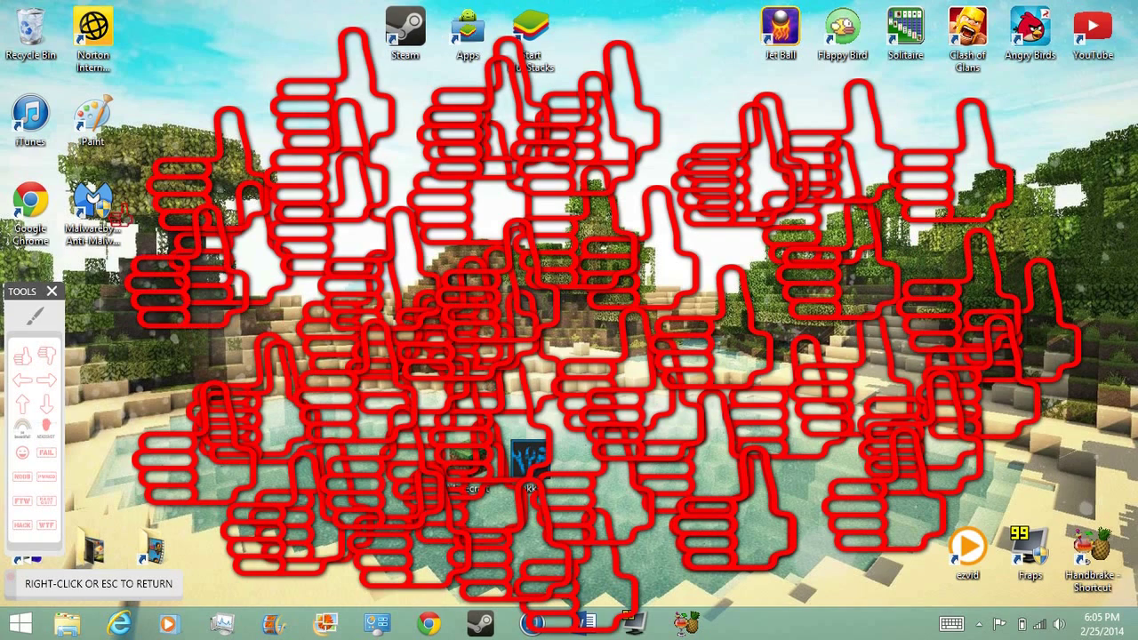
left_click(140, 227)
left_click(155, 272)
left_click(471, 211)
left_click(780, 274)
left_click(586, 288)
left_click(534, 557)
left_click(342, 297)
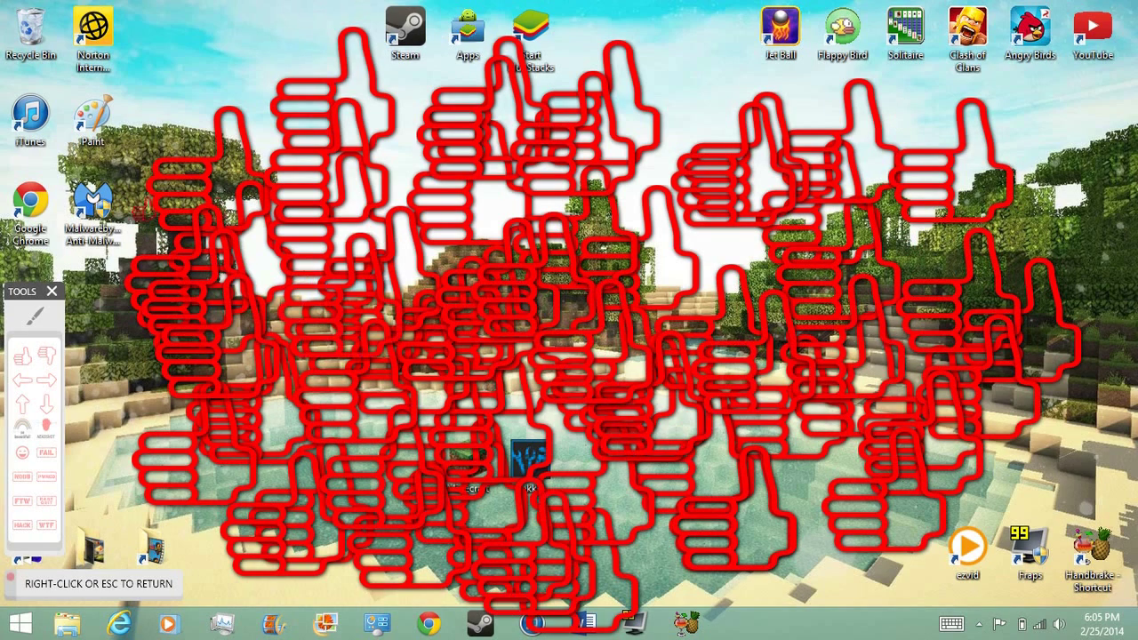
right_click(111, 242)
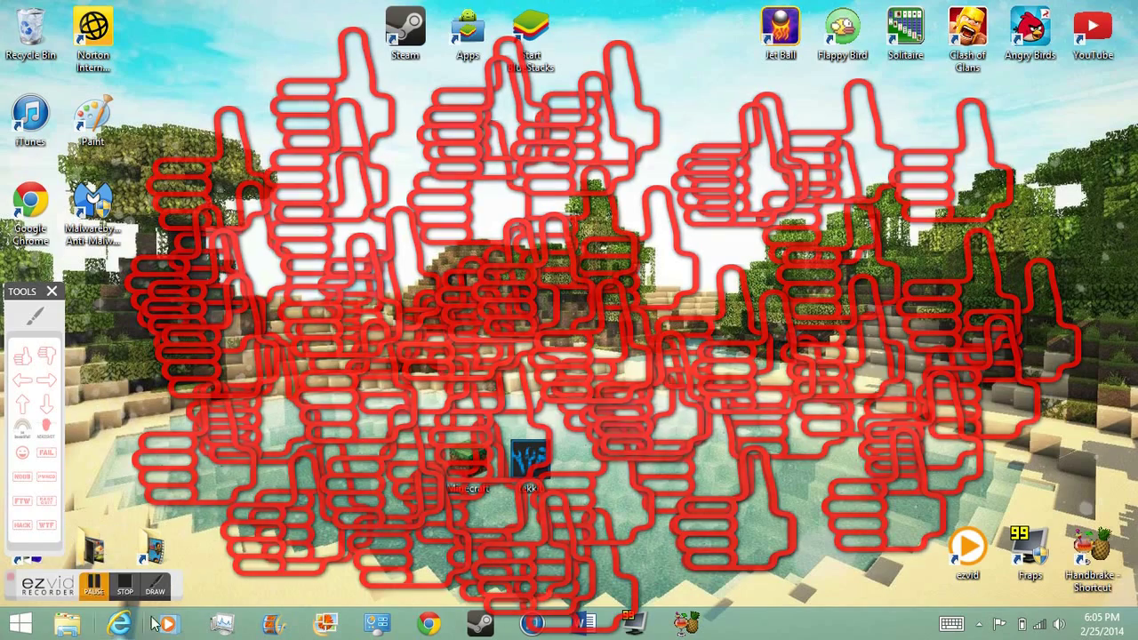
Place a red FAIL stamp over the Start BlueStacks shortcut near the upper middle of the desktop.
left_click(46, 452)
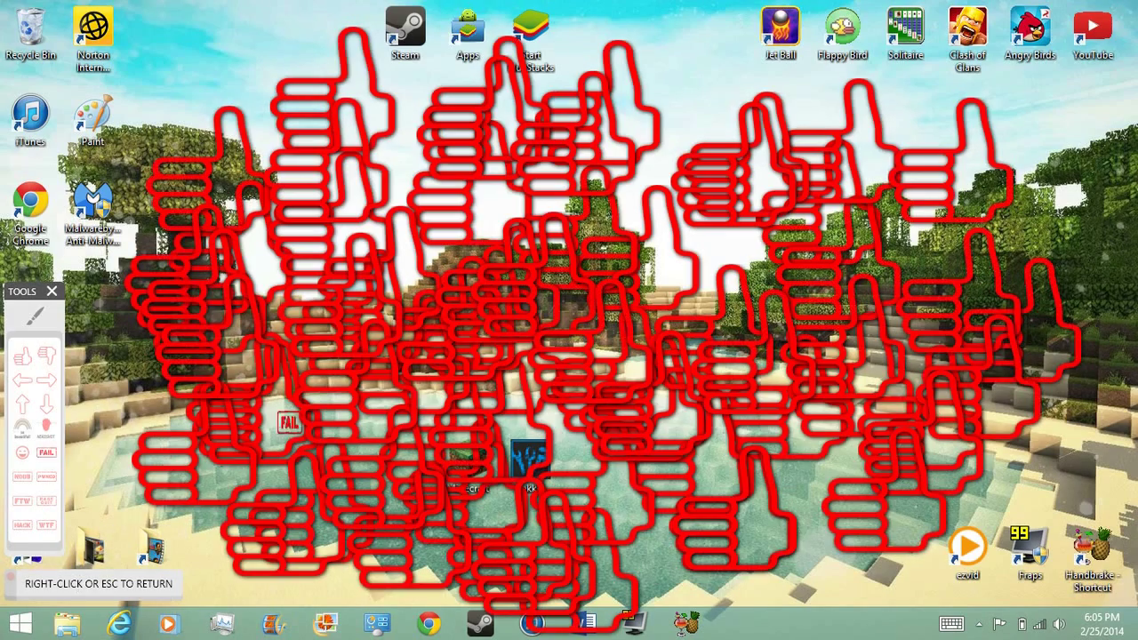
left_click(503, 55)
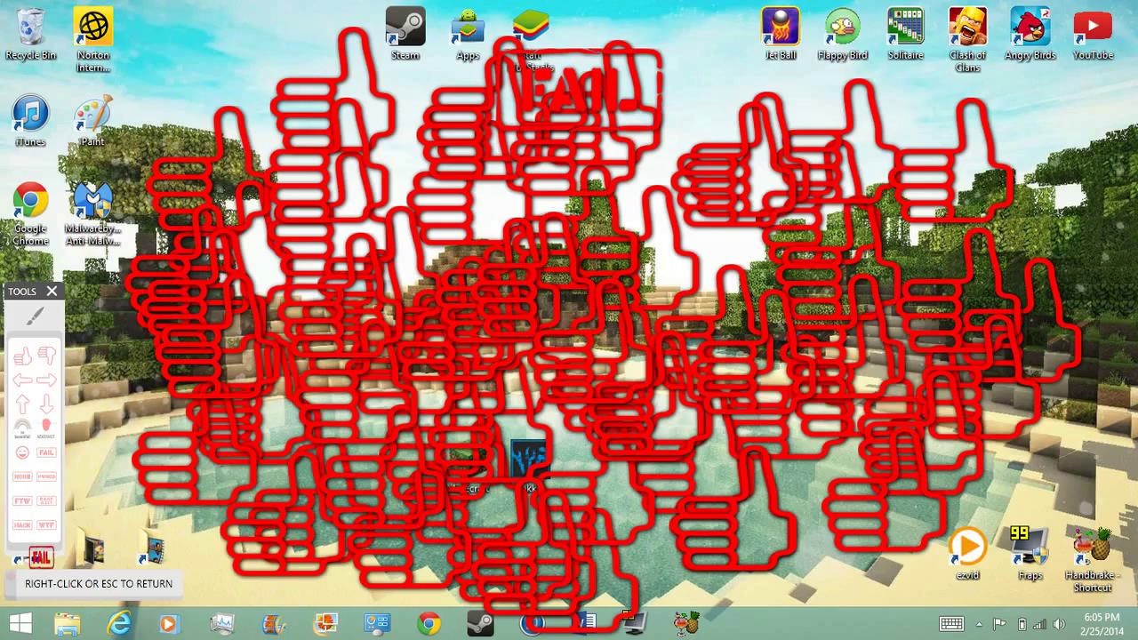